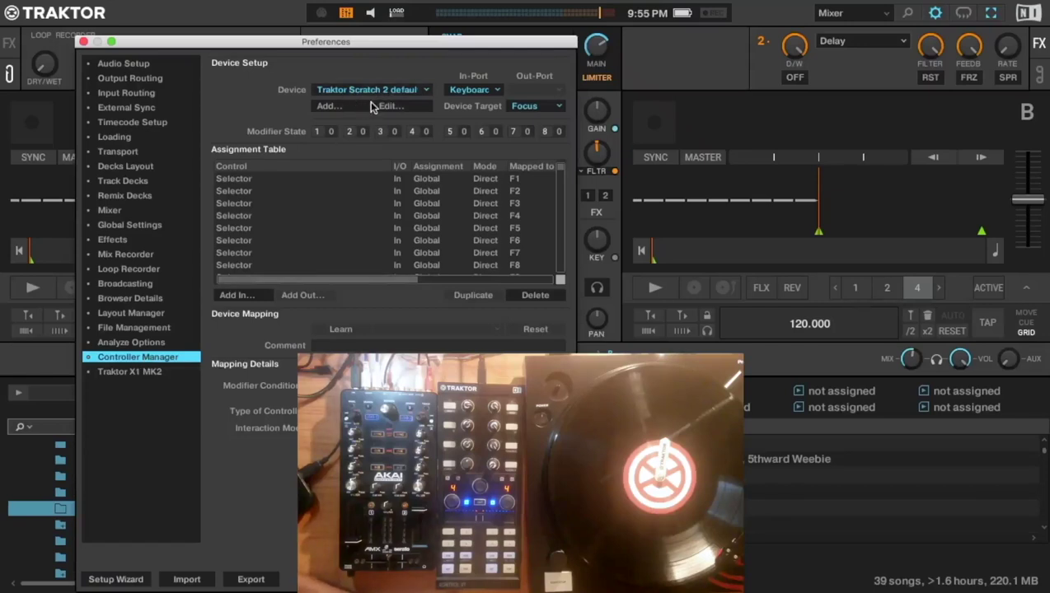
# Step: In Controller Manager, choose Add... > Import TSI to start importing a TSI mapping file
pyautogui.click(385, 89)
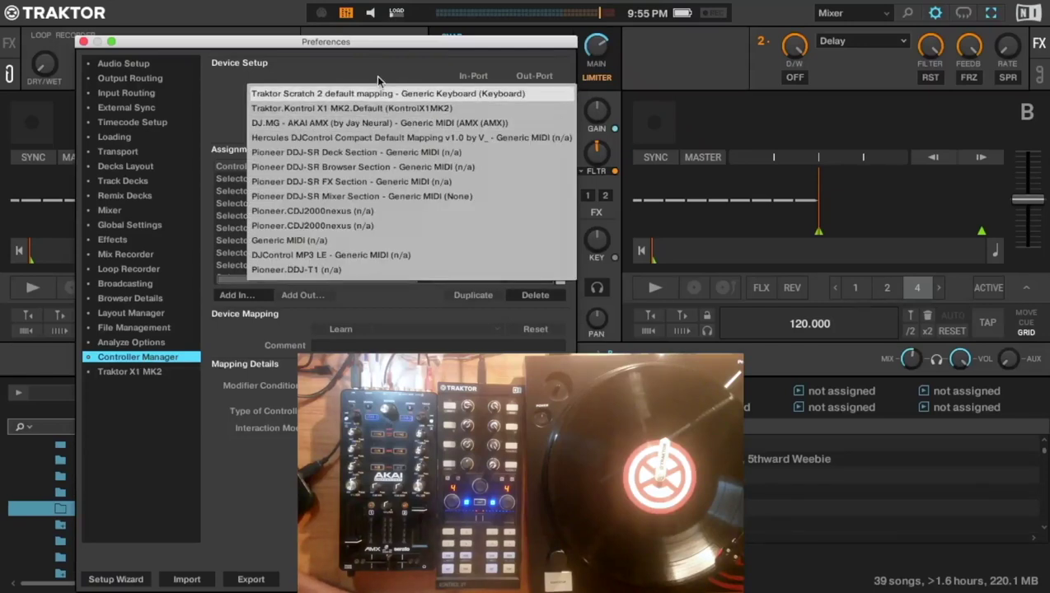
pyautogui.click(377, 80)
pyautogui.click(350, 107)
pyautogui.moveTo(362, 134)
pyautogui.moveTo(356, 200)
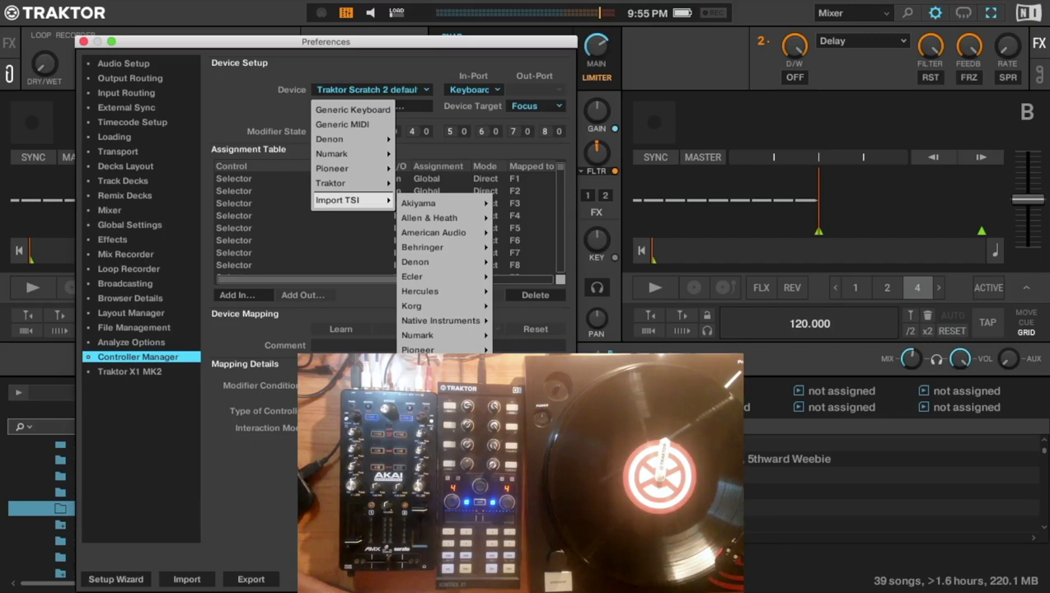
pyautogui.click(429, 429)
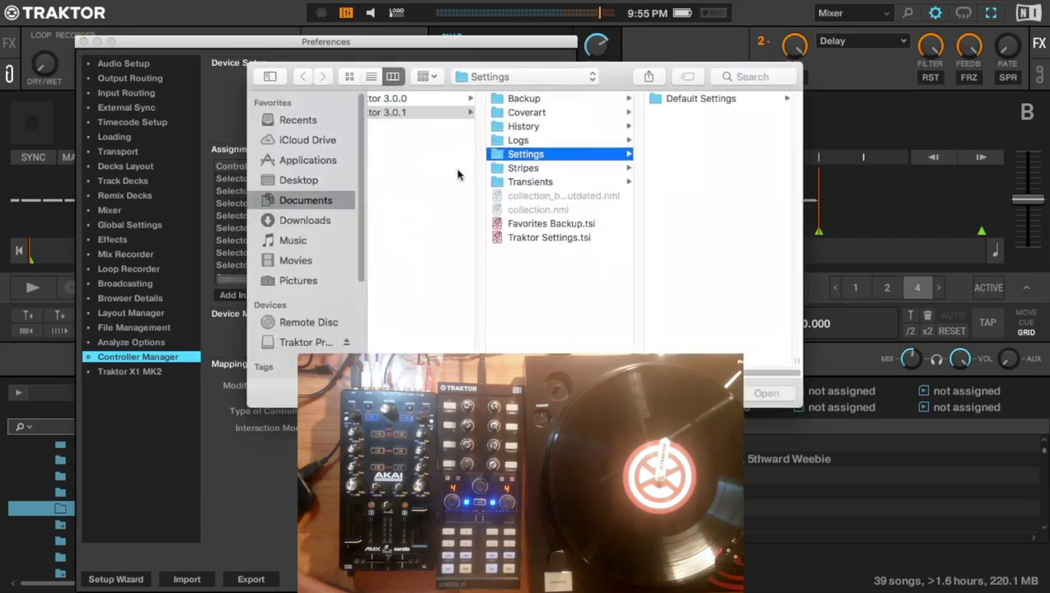
# Step: Import Traktor Settings.tsi from the Desktop's Traktor 2.11.3 folder
pyautogui.hscroll(-2, 394, 164)
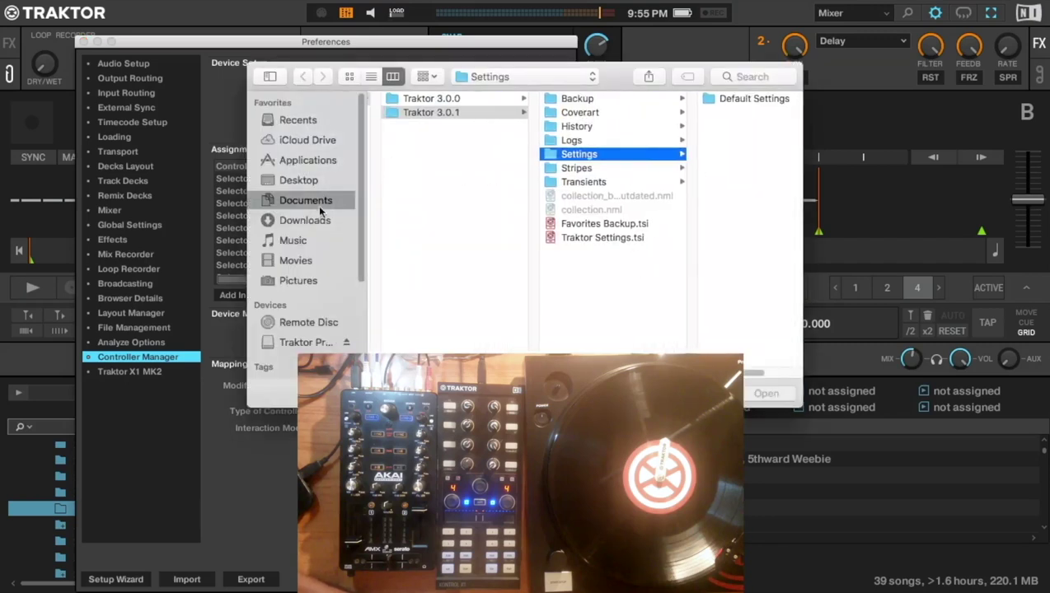
pyautogui.hscroll(-1, 516, 174)
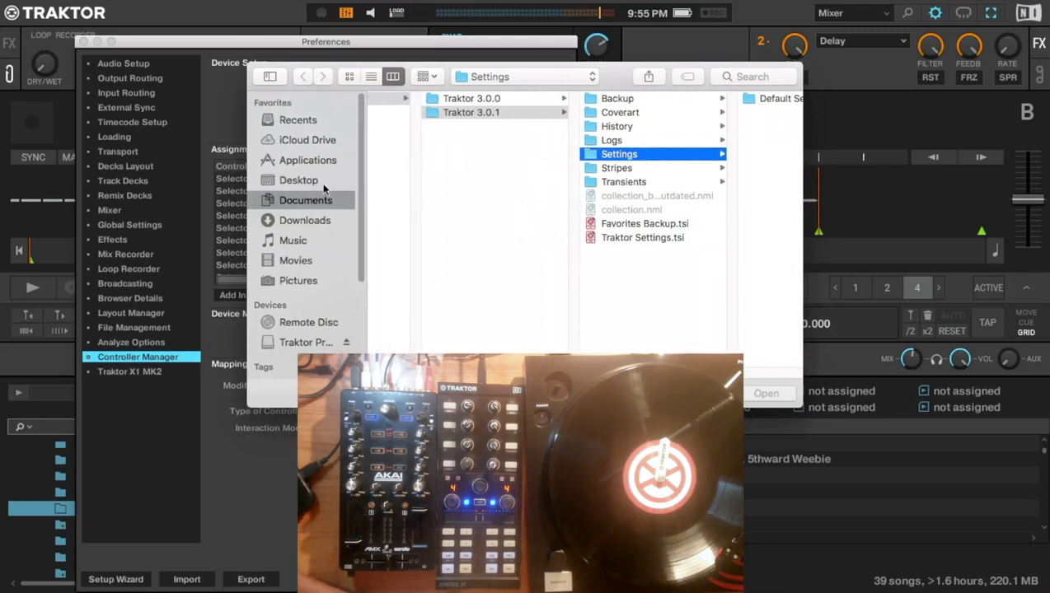
pyautogui.click(298, 180)
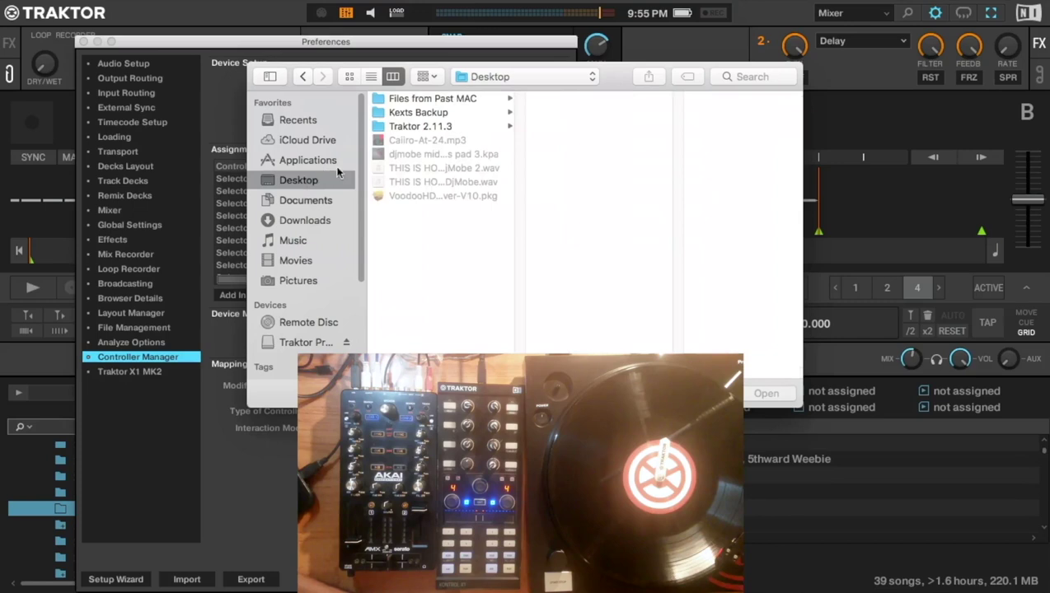
pyautogui.click(425, 127)
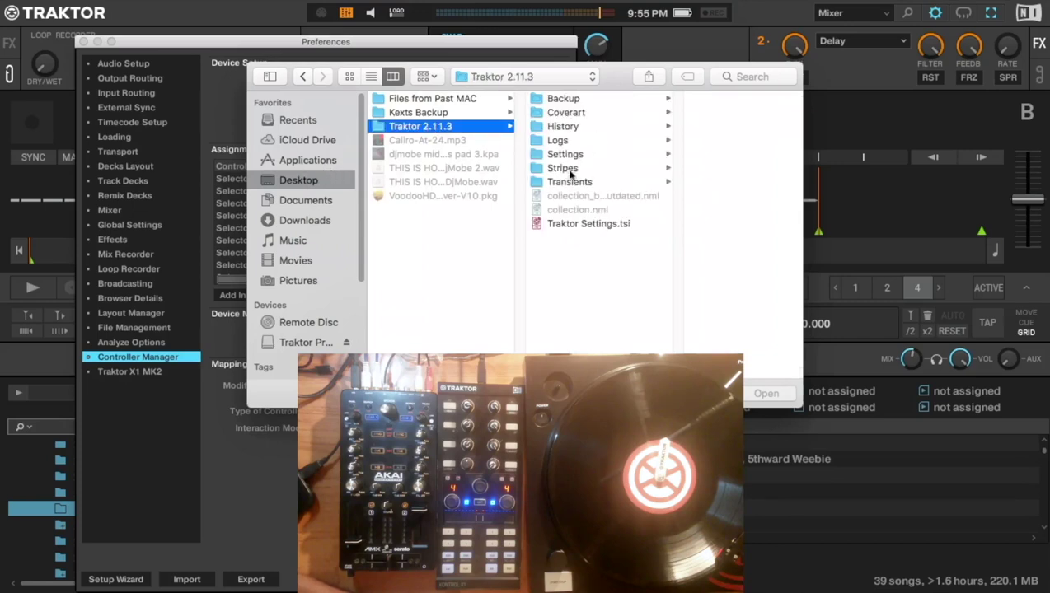
pyautogui.click(593, 224)
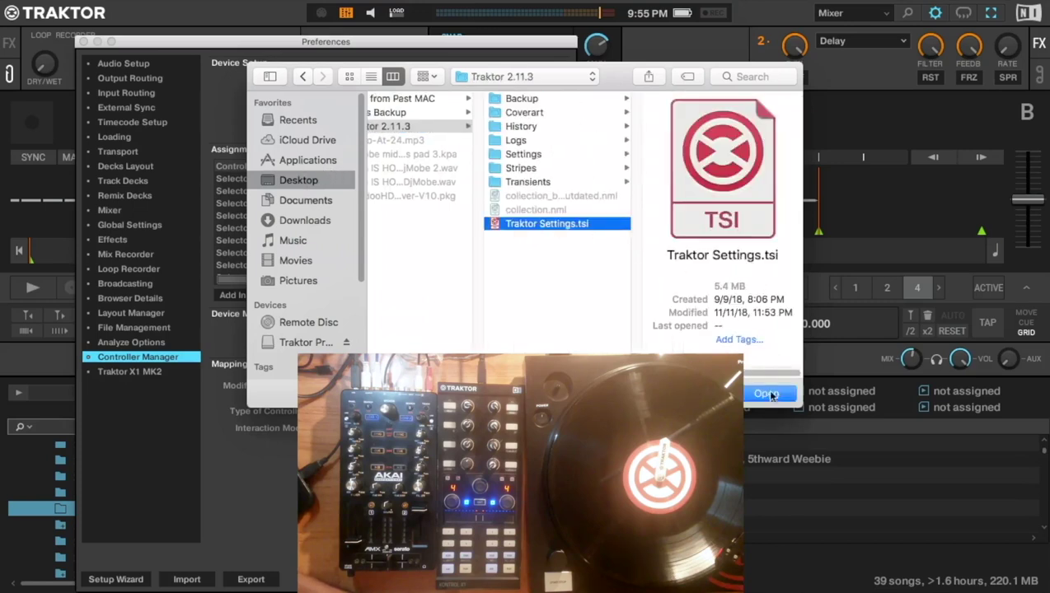
pyautogui.press('Return')
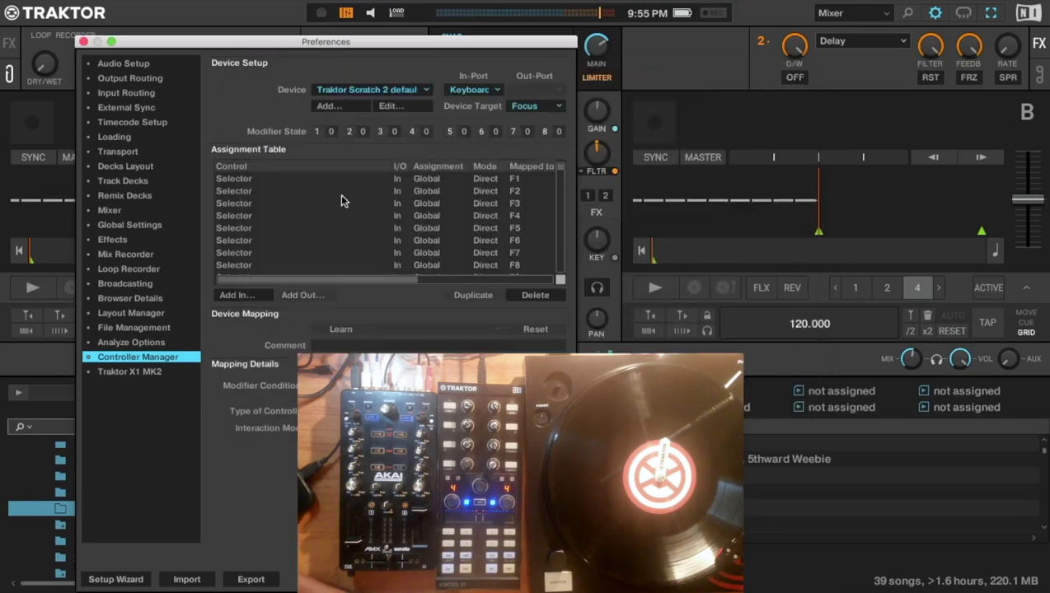
# Step: Select the DJ.MG AKAI AMX mapping and set its In-Port and Out-Port to AMX
pyautogui.click(370, 89)
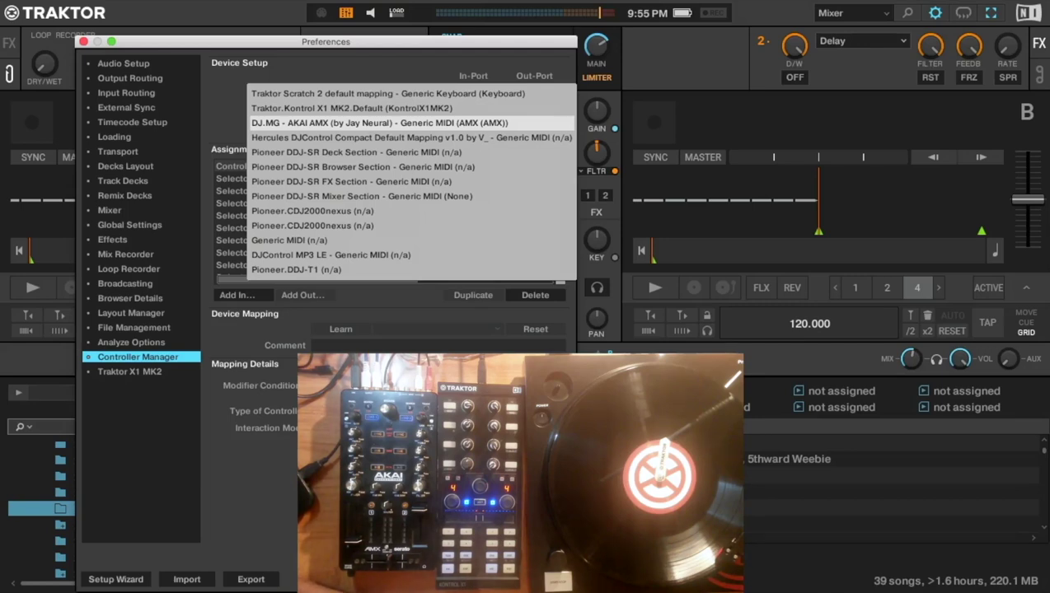
pyautogui.press('Return')
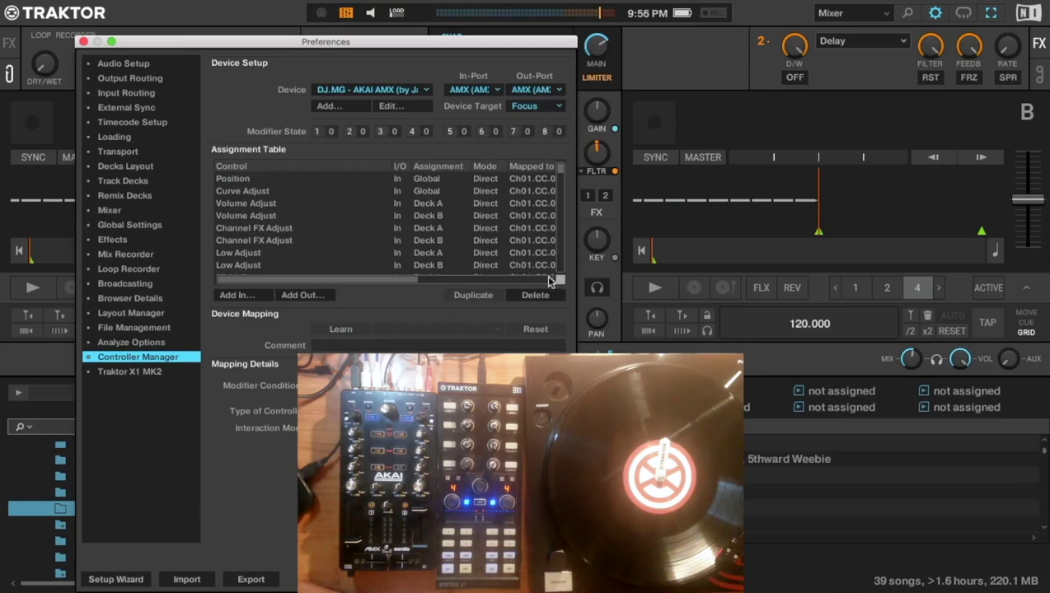
pyautogui.click(461, 93)
pyautogui.click(461, 103)
pyautogui.click(541, 95)
pyautogui.click(485, 104)
# Step: In Audio Setup, choose AMX as the audio device at 44100 Hz
pyautogui.click(140, 66)
pyautogui.click(368, 83)
pyautogui.click(368, 83)
pyautogui.click(382, 96)
pyautogui.click(353, 100)
pyautogui.click(354, 97)
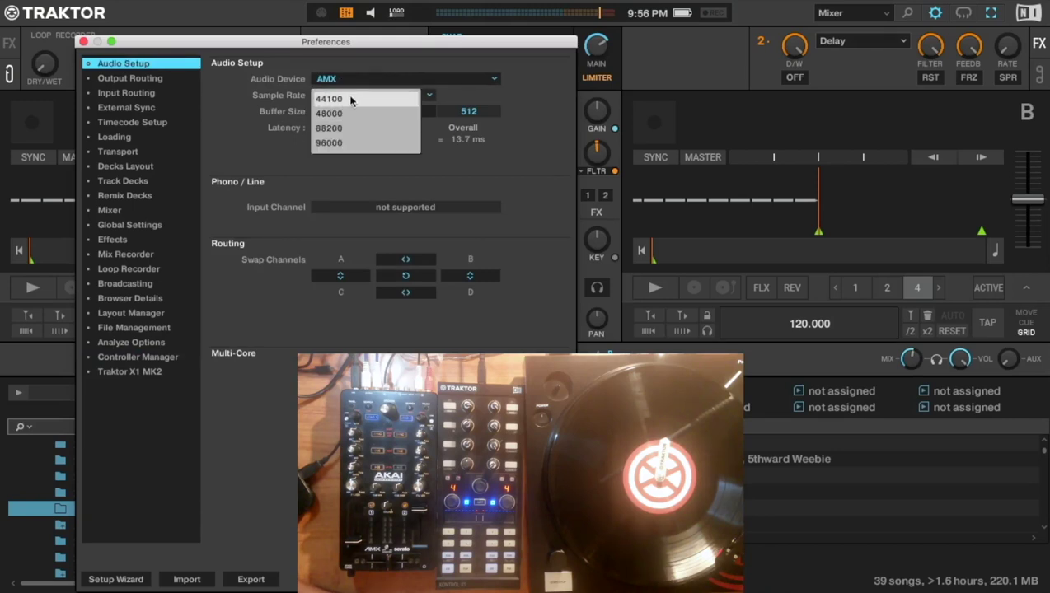
# Step: Keep 44100 Hz and route Monitor L/R to AMX Out 2 and AMX Out 3
pyautogui.click(351, 100)
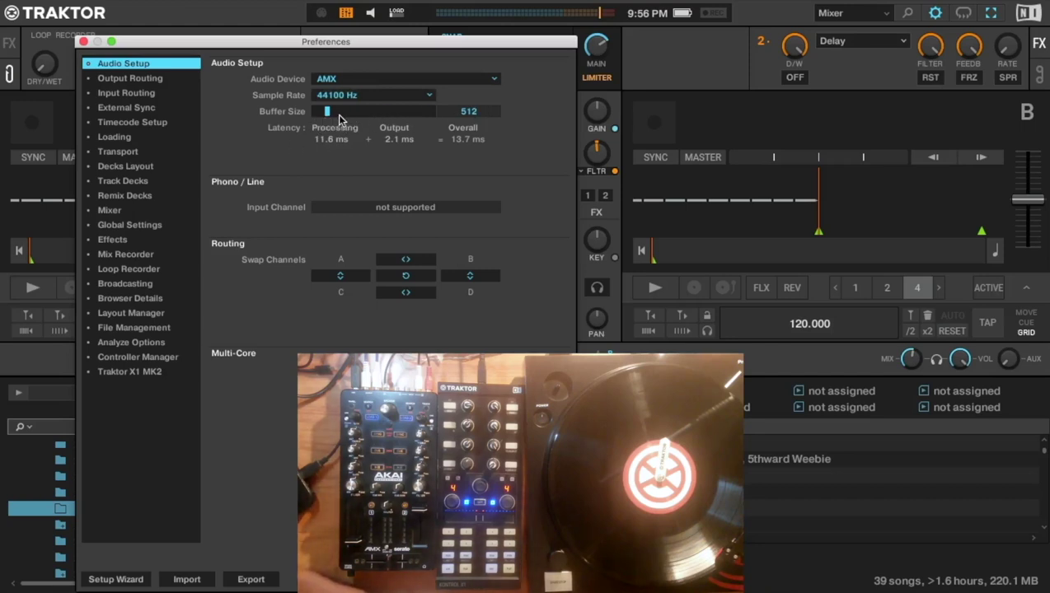
pyautogui.click(140, 82)
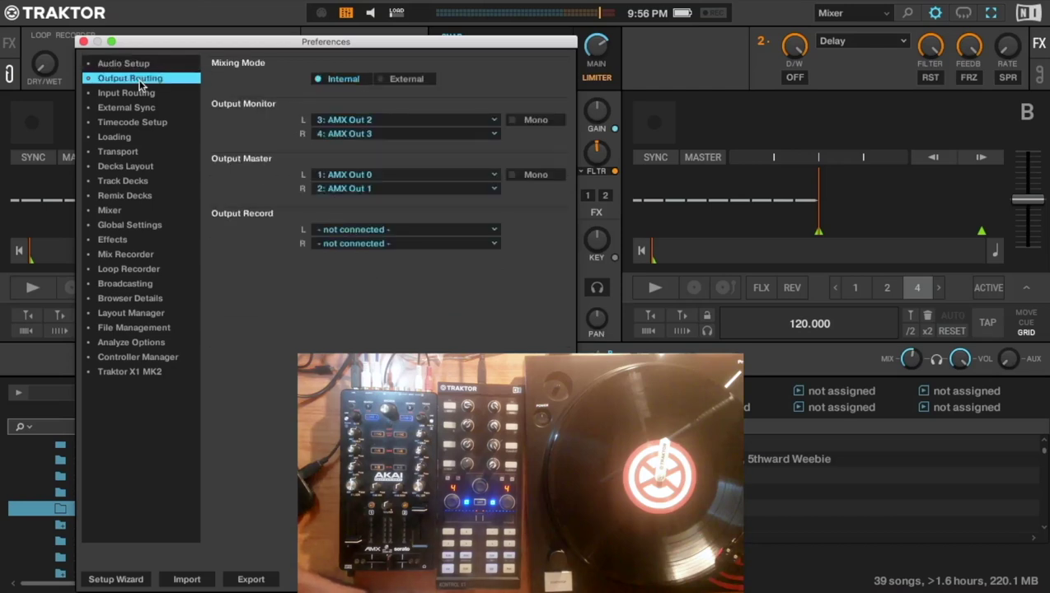
pyautogui.click(386, 120)
pyautogui.click(367, 168)
pyautogui.click(396, 134)
pyautogui.click(369, 191)
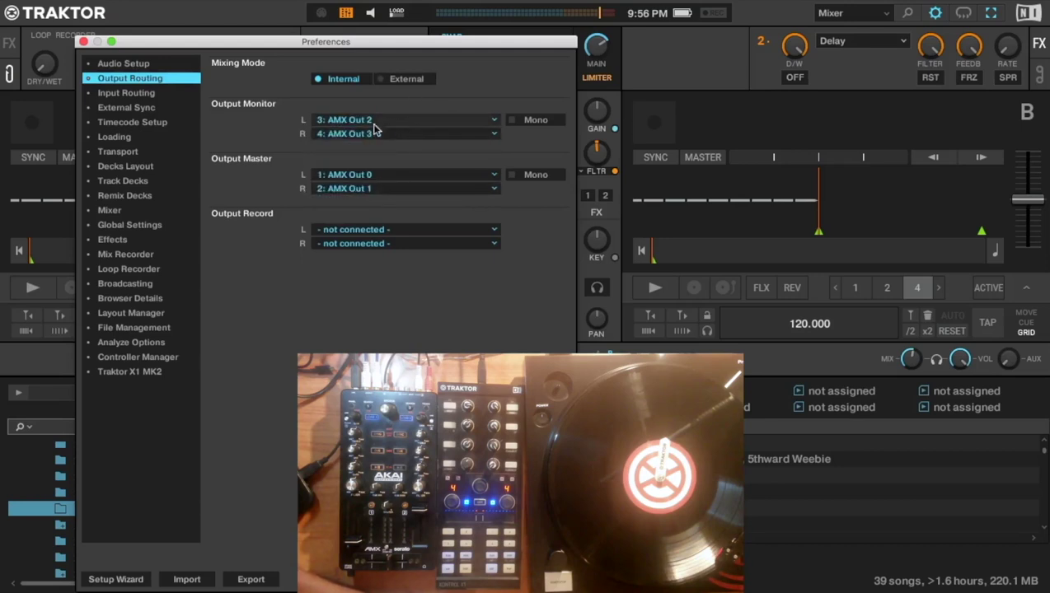
# Step: Route Master L/R to AMX Out 0 and AMX Out 1
pyautogui.click(380, 174)
pyautogui.click(378, 192)
pyautogui.click(391, 189)
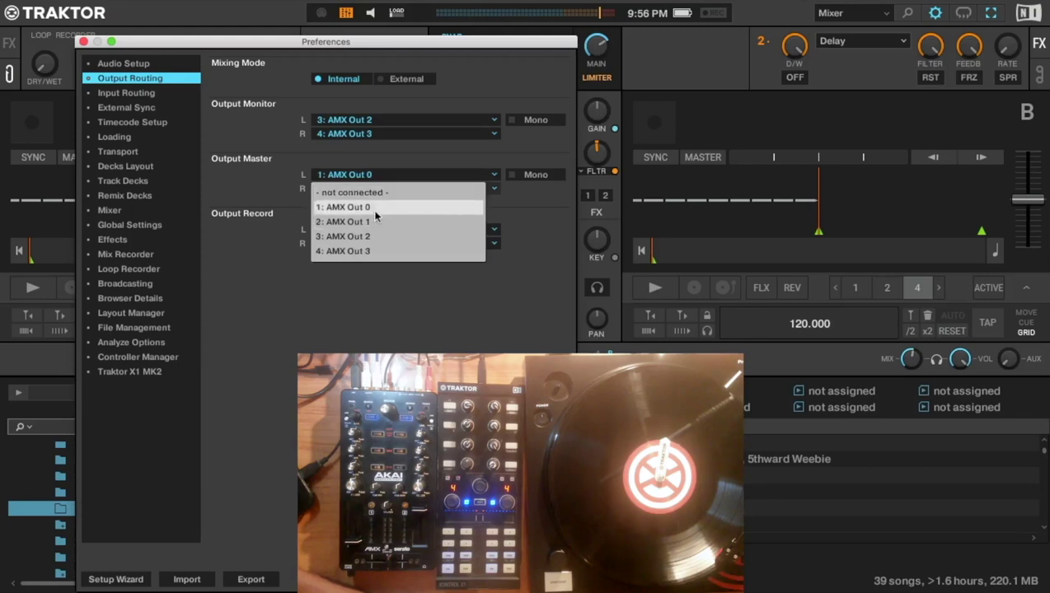
pyautogui.click(376, 222)
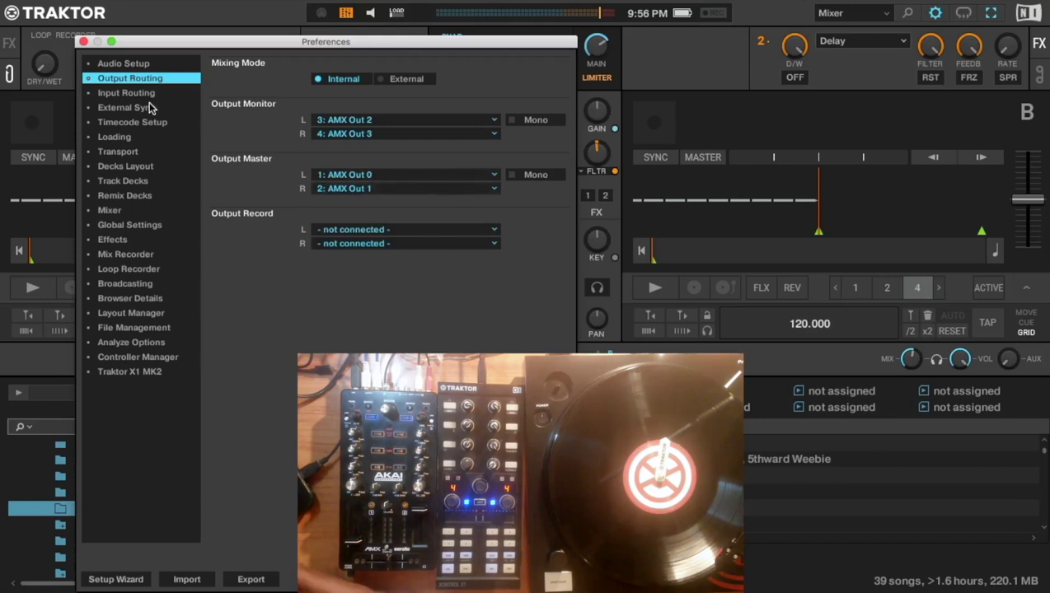
pyautogui.click(141, 94)
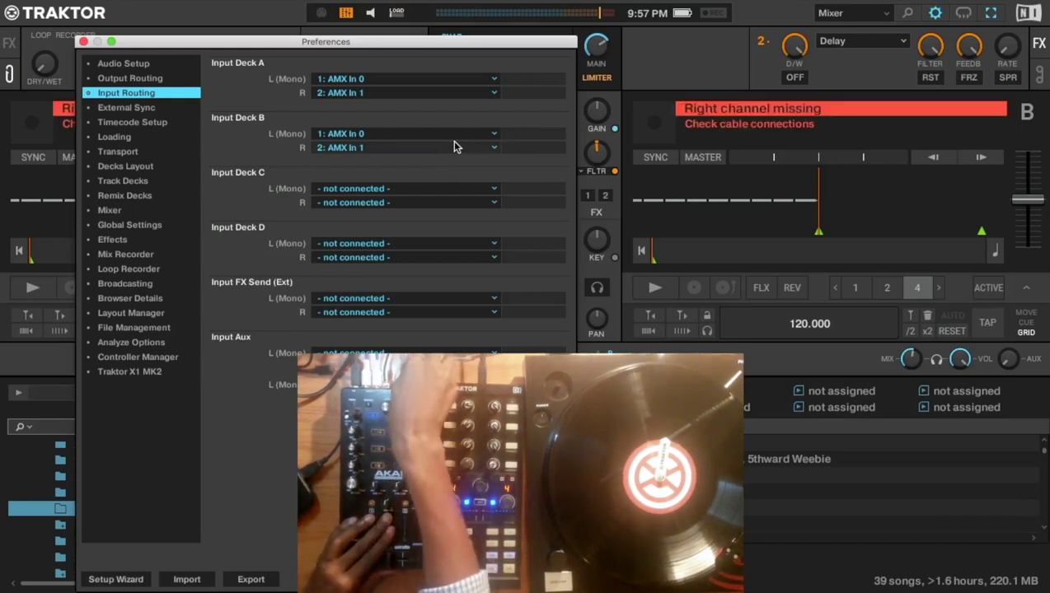
# Step: Set Deck A and Deck B left/right inputs to AMX In 2 and AMX In 3, then show Timecode Setup
pyautogui.click(424, 87)
pyautogui.click(369, 131)
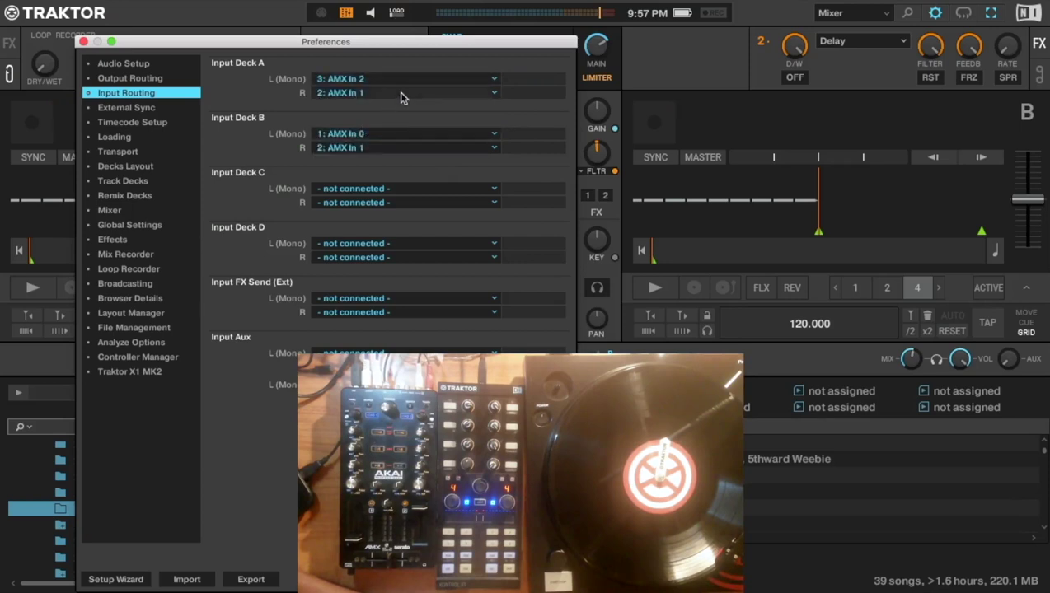
pyautogui.click(401, 95)
pyautogui.click(369, 154)
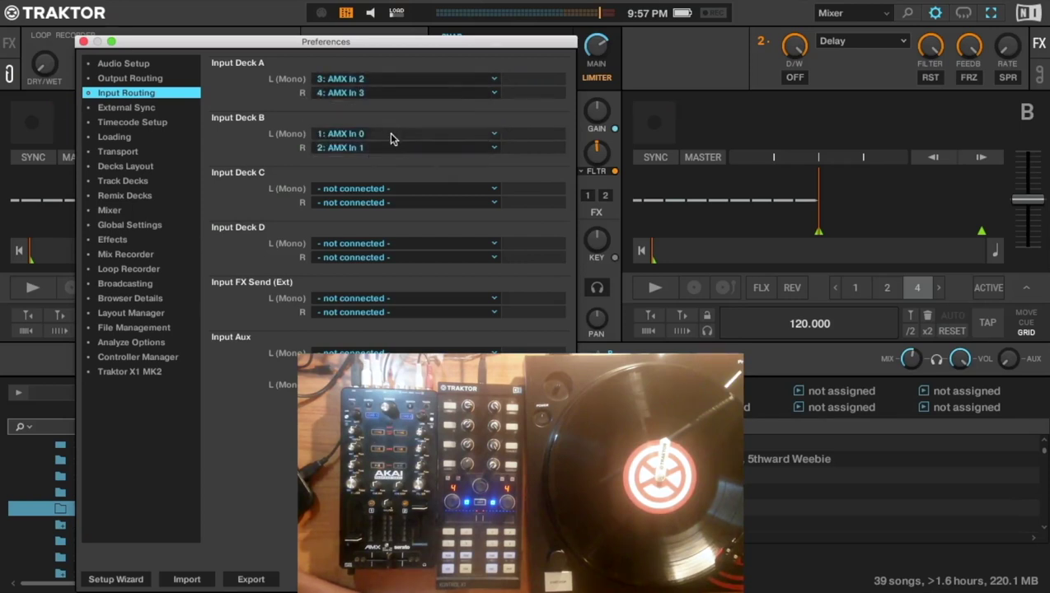
pyautogui.click(387, 135)
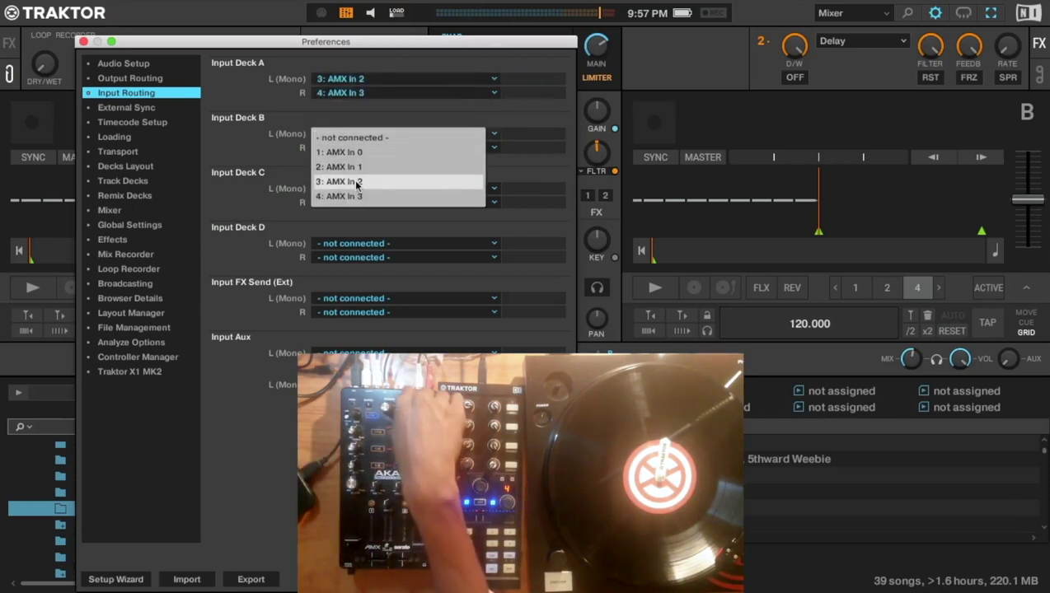
pyautogui.click(356, 182)
pyautogui.click(396, 148)
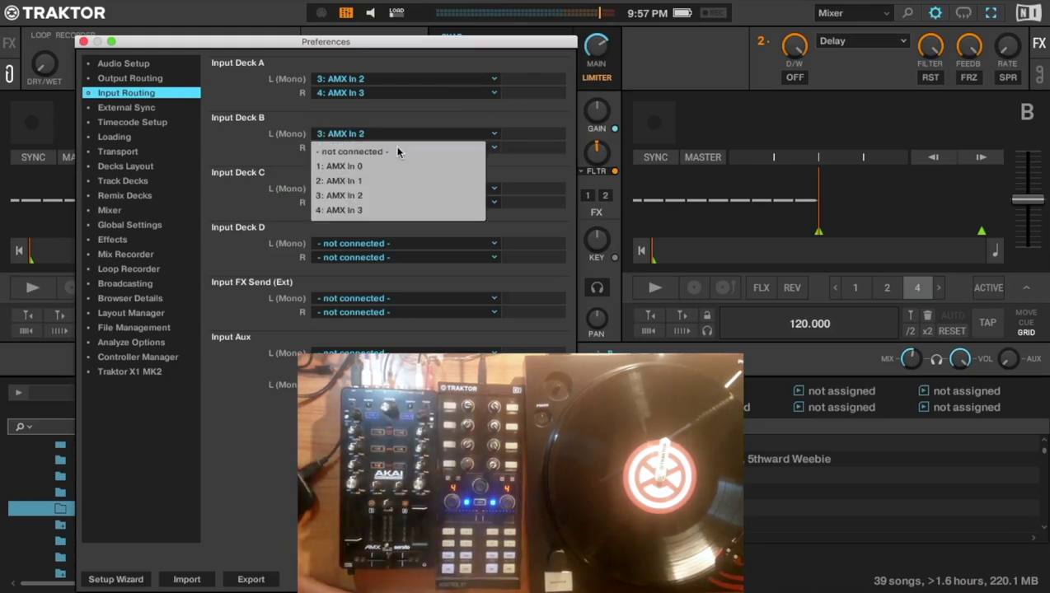
pyautogui.click(363, 208)
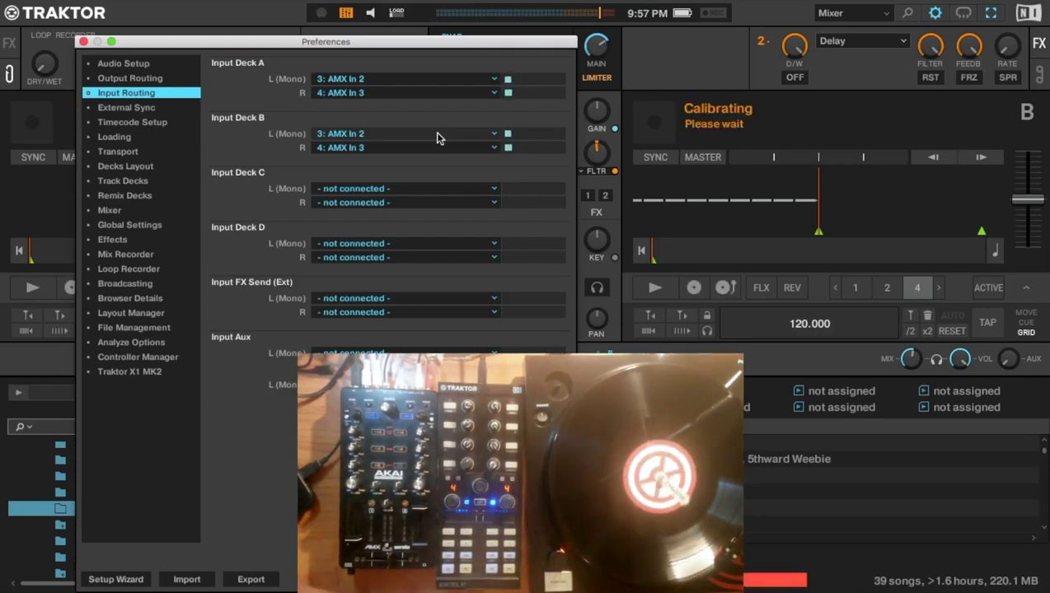
pyautogui.click(128, 123)
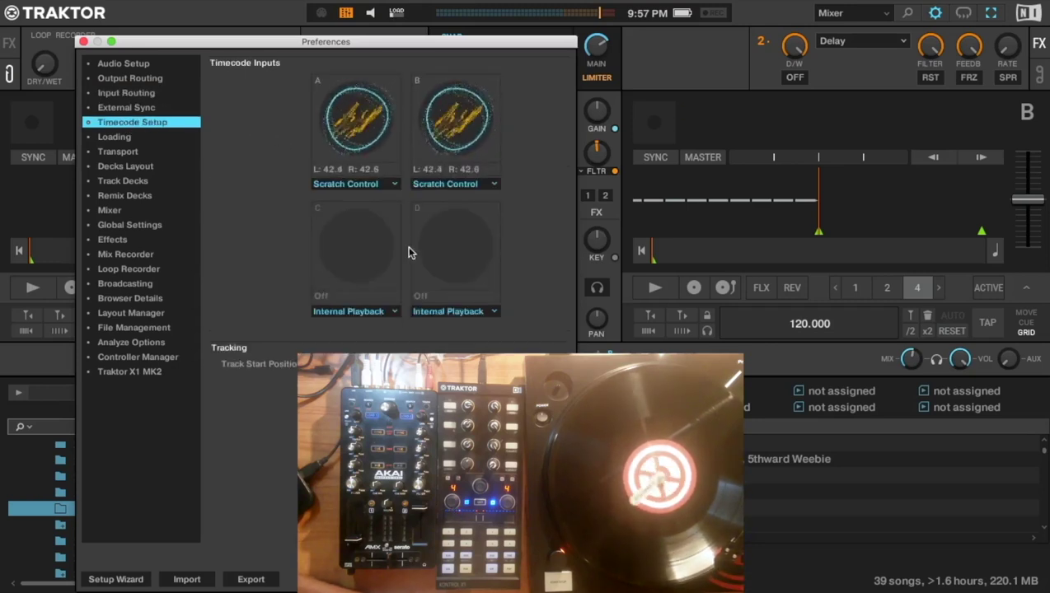